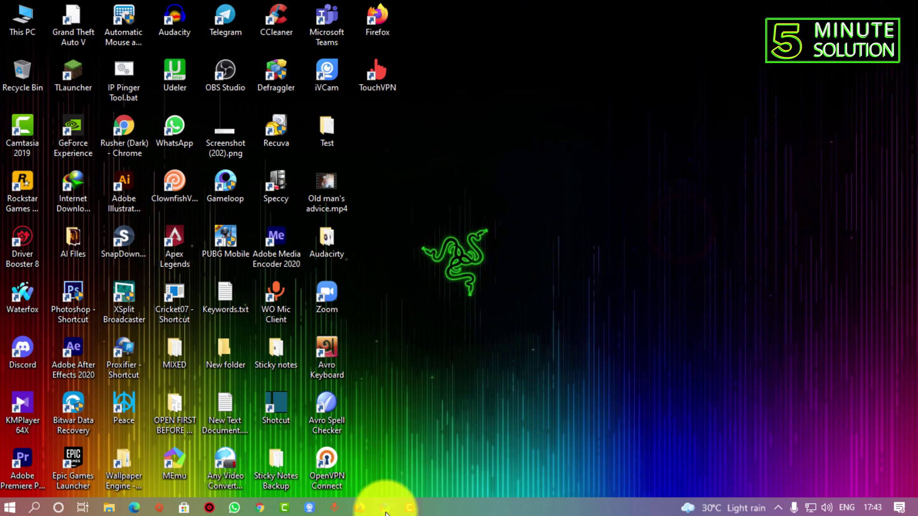
# Launch the MEmu Android emulator from the desktop and make it fullscreen with F11
pyautogui.click(385, 507)
pyautogui.press('F11')
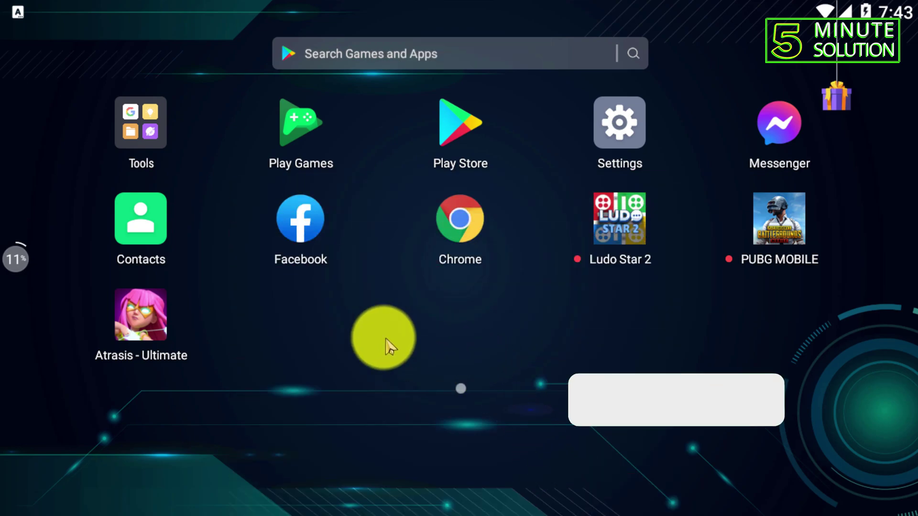
# In Chrome, search Google for 'twitter' and open the twitter.com result
pyautogui.click(474, 201)
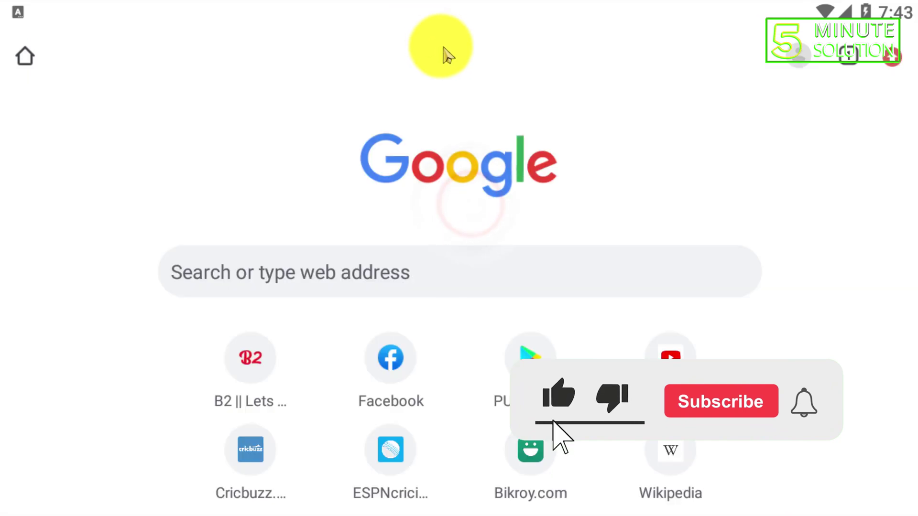
pyautogui.click(411, 281)
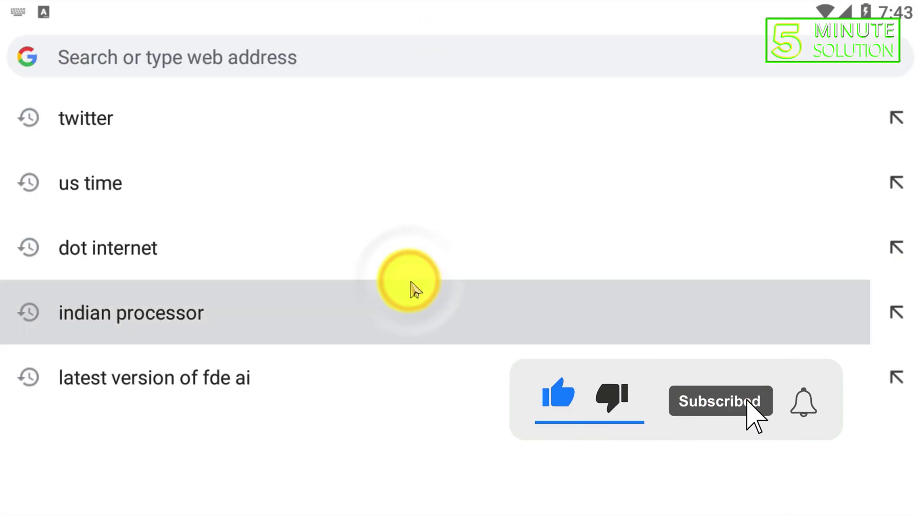
pyautogui.press('Escape')
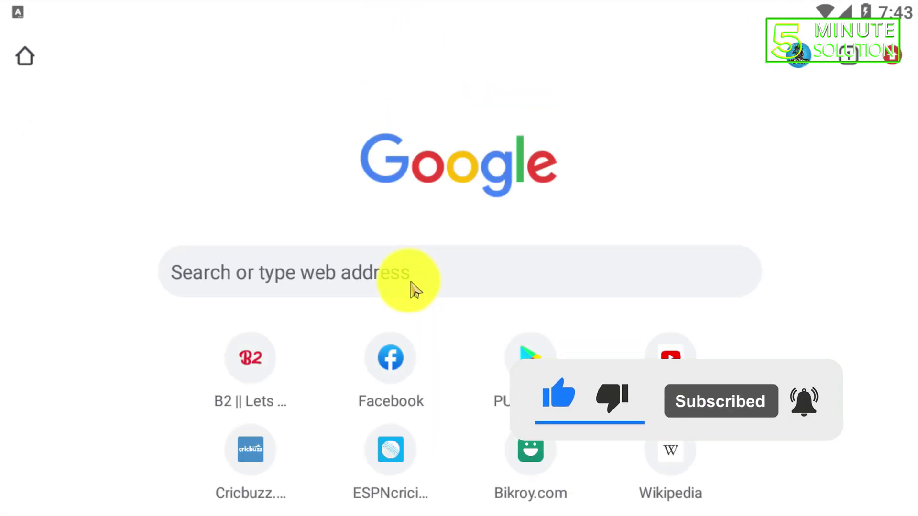
pyautogui.click(409, 281)
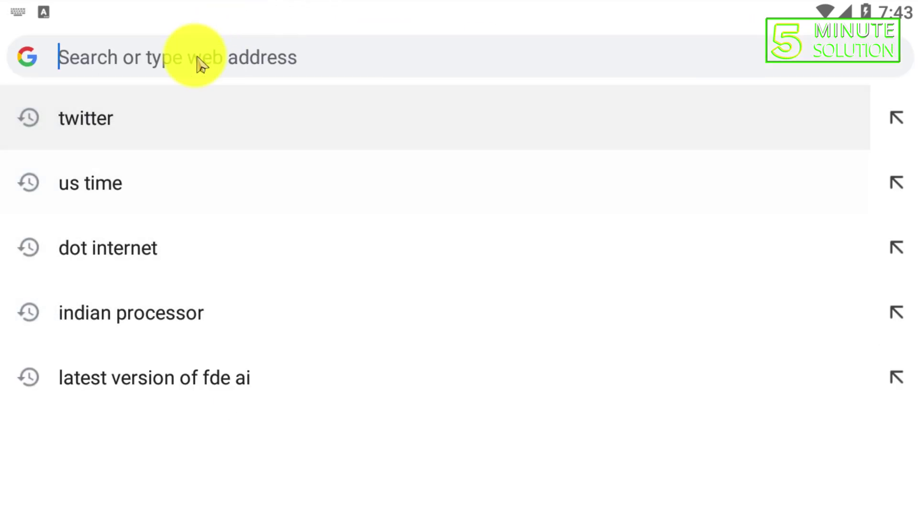
pyautogui.click(150, 122)
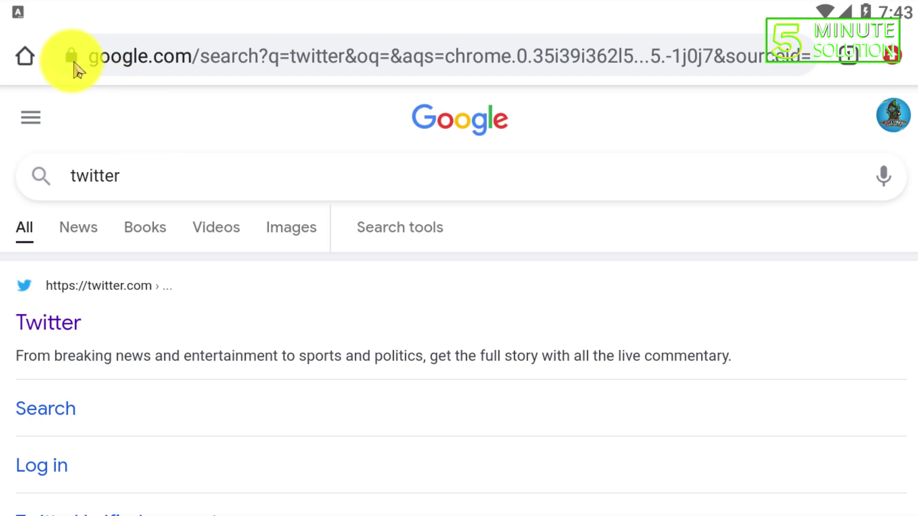
pyautogui.scroll(-2, 46, 252)
pyautogui.click(50, 221)
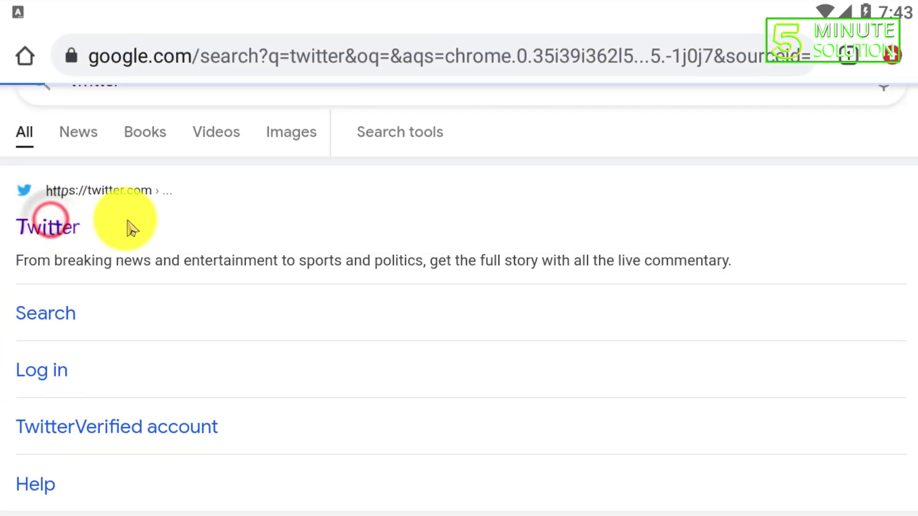
# Start Twitter sign-up and fill the name from a saved autofill suggestion
pyautogui.scroll(-5, 360, 305)
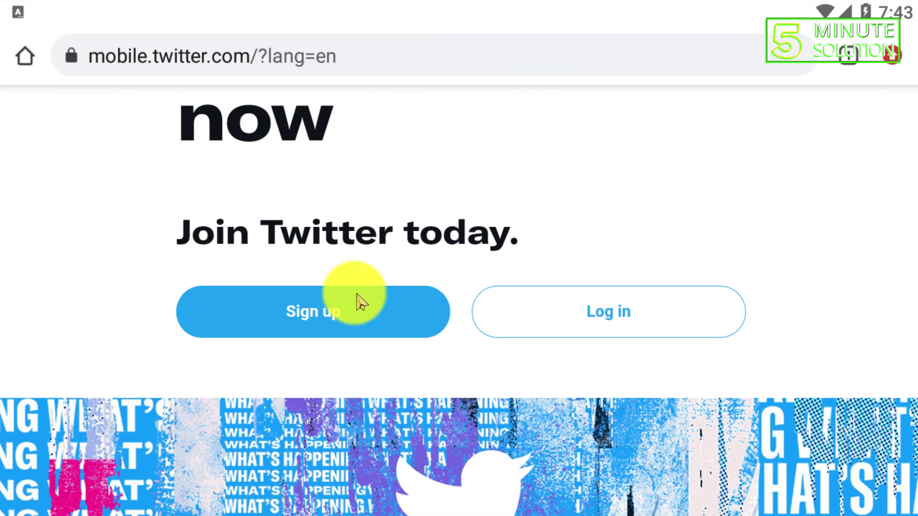
pyautogui.click(344, 317)
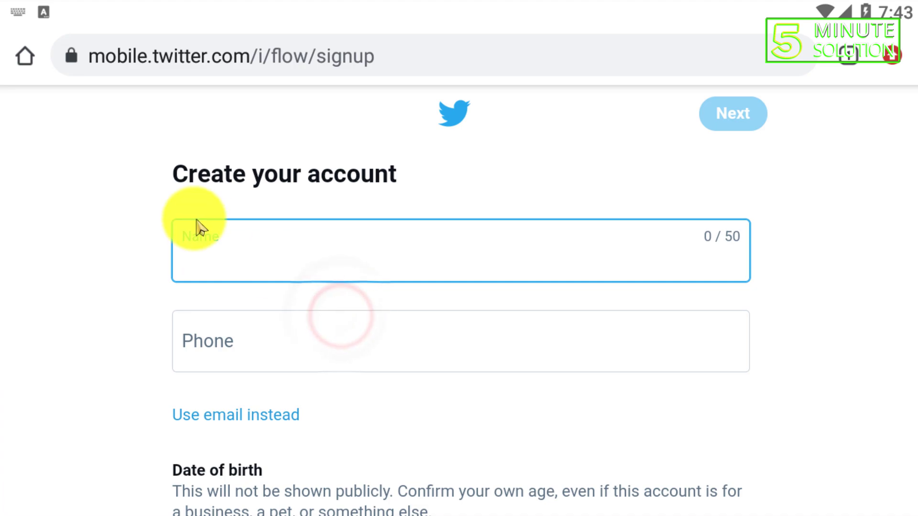
pyautogui.click(242, 255)
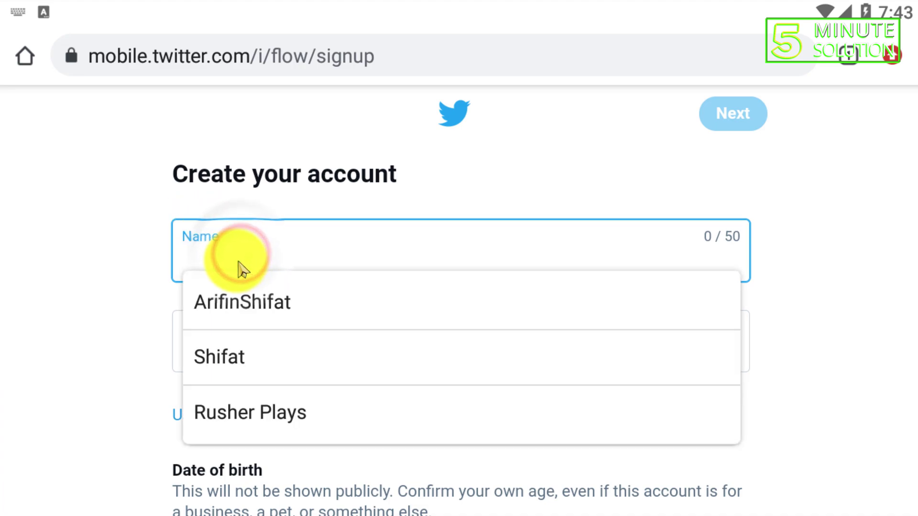
pyautogui.click(258, 411)
pyautogui.click(246, 356)
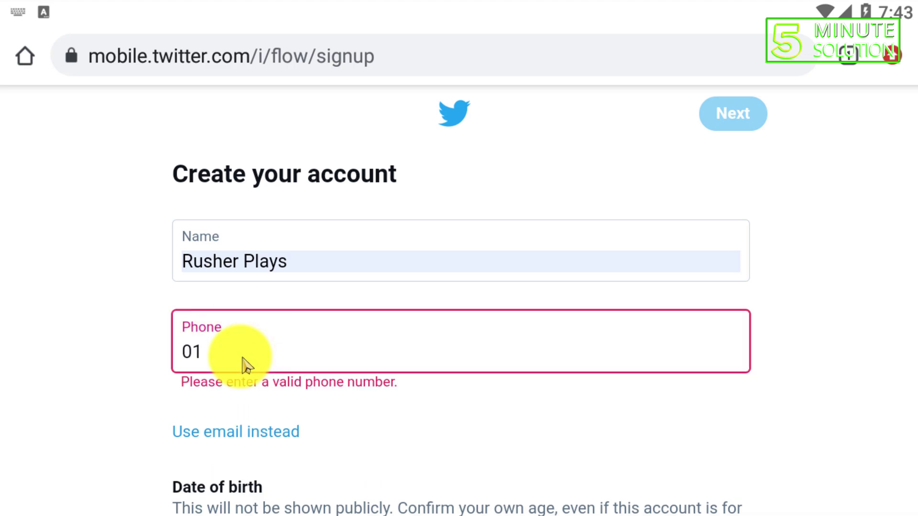
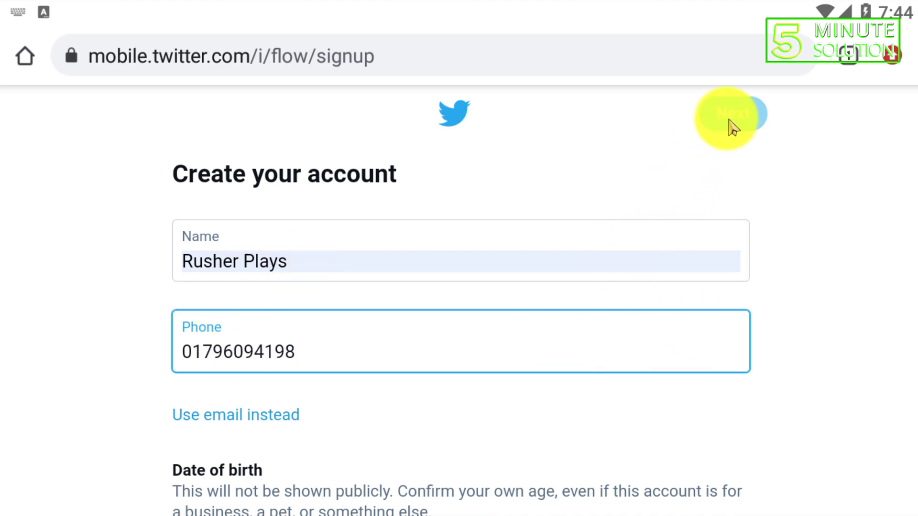
pyautogui.click(190, 353)
pyautogui.write('88')
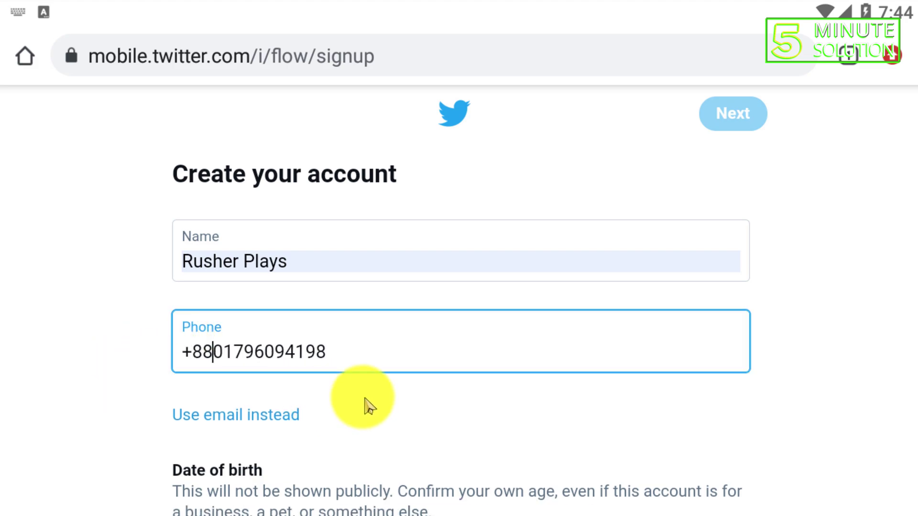
pyautogui.scroll(-2, 354, 400)
# Pick November 28 as the birth day and month in the date picker
pyautogui.click(284, 467)
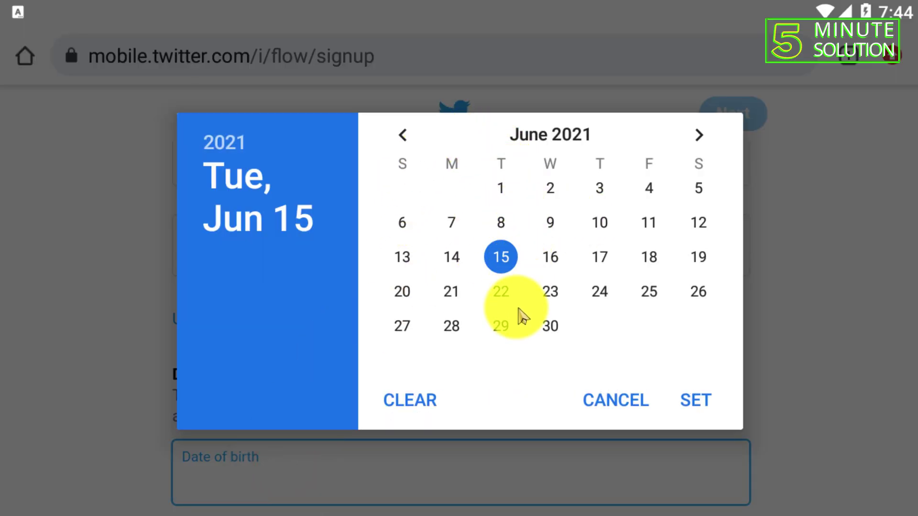
pyautogui.click(407, 134)
pyautogui.click(407, 134)
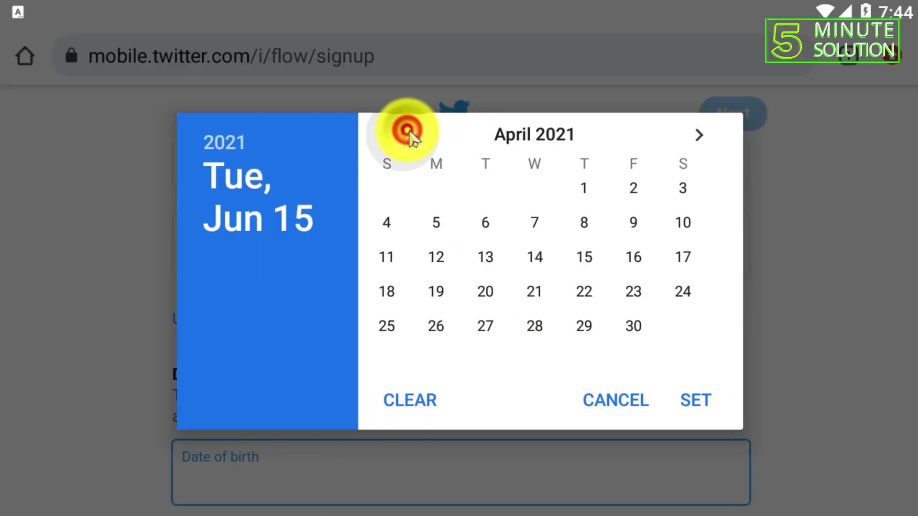
pyautogui.click(407, 134)
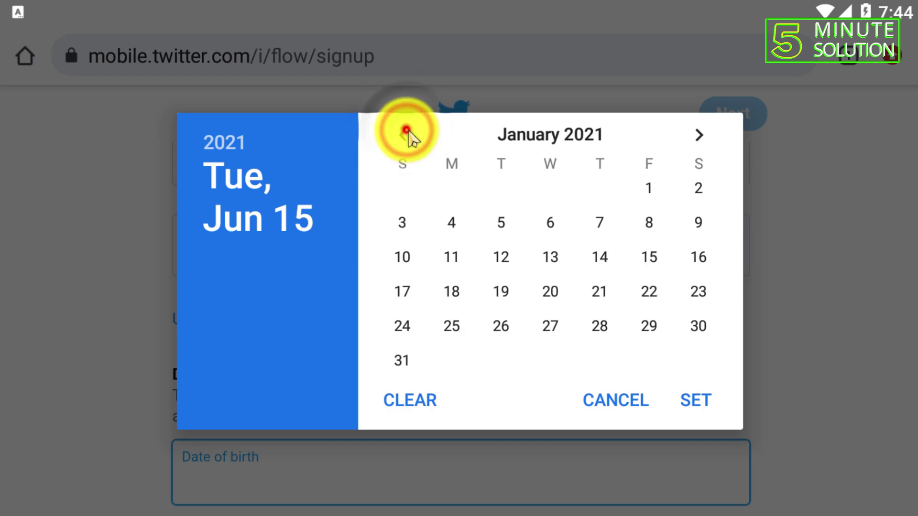
pyautogui.click(405, 135)
pyautogui.click(404, 137)
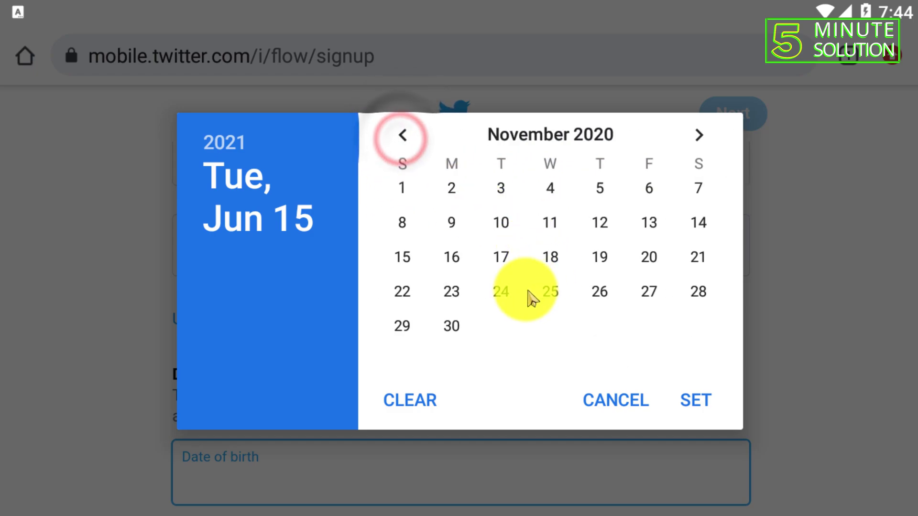
pyautogui.click(696, 290)
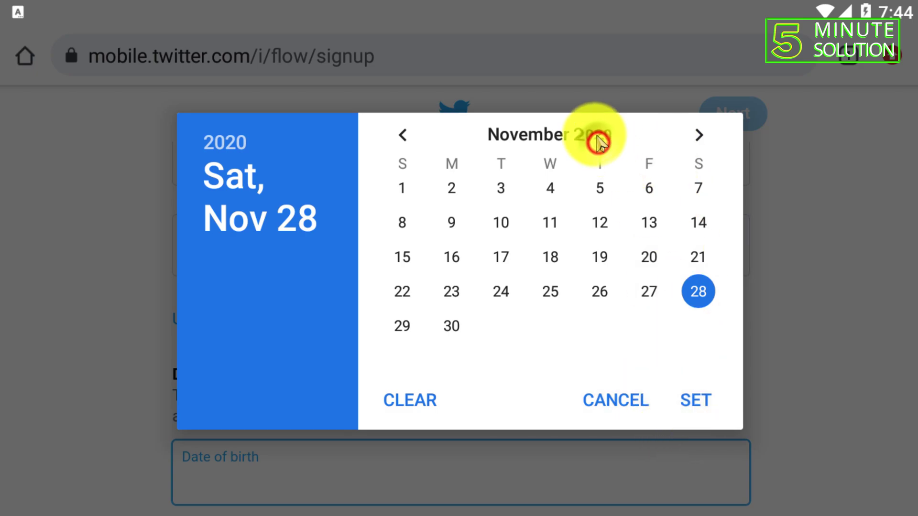
# Set the birth year to 2000, confirm 11/28/2000, and submit the account details
pyautogui.click(225, 141)
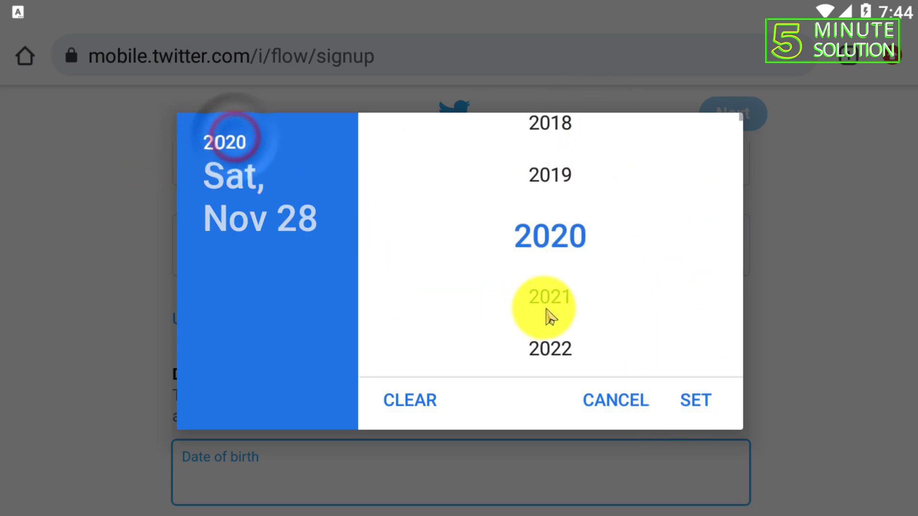
pyautogui.scroll(3, 550, 206)
pyautogui.scroll(2, 529, 221)
pyautogui.scroll(2, 543, 280)
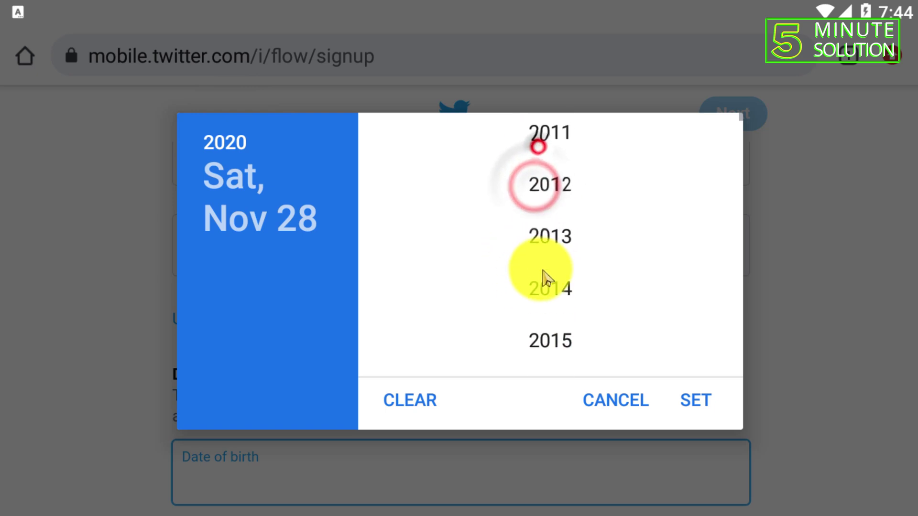
pyautogui.scroll(1, 564, 237)
pyautogui.scroll(5, 555, 215)
pyautogui.scroll(1, 542, 186)
pyautogui.scroll(1, 577, 215)
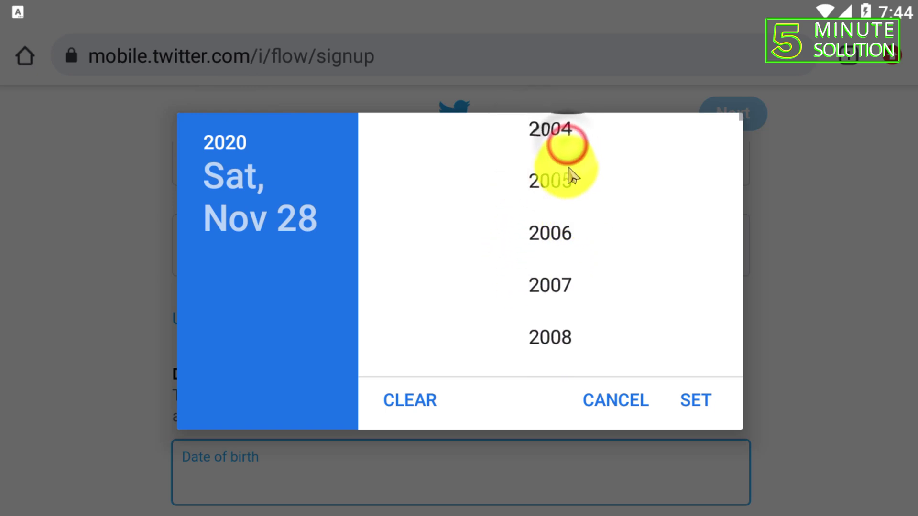
pyautogui.scroll(2, 570, 175)
pyautogui.scroll(1, 555, 196)
pyautogui.scroll(1, 549, 172)
pyautogui.scroll(1, 564, 172)
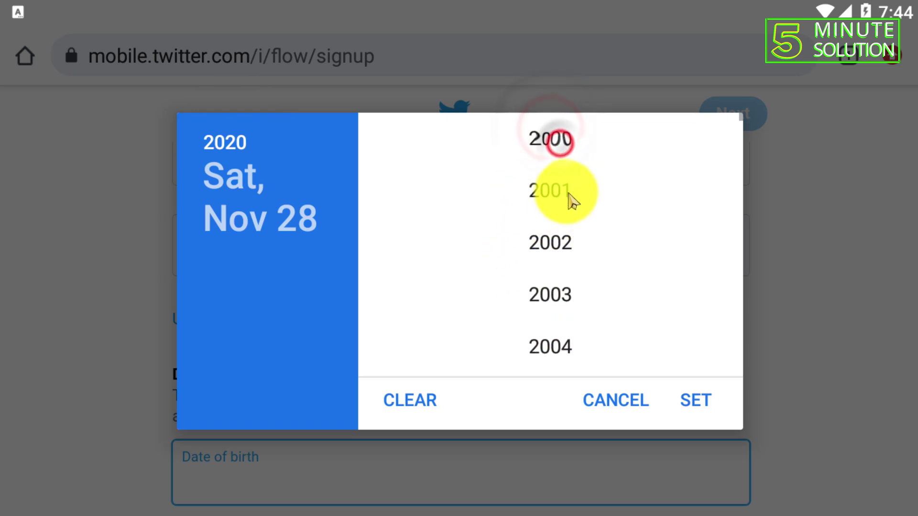
pyautogui.click(552, 141)
pyautogui.click(713, 396)
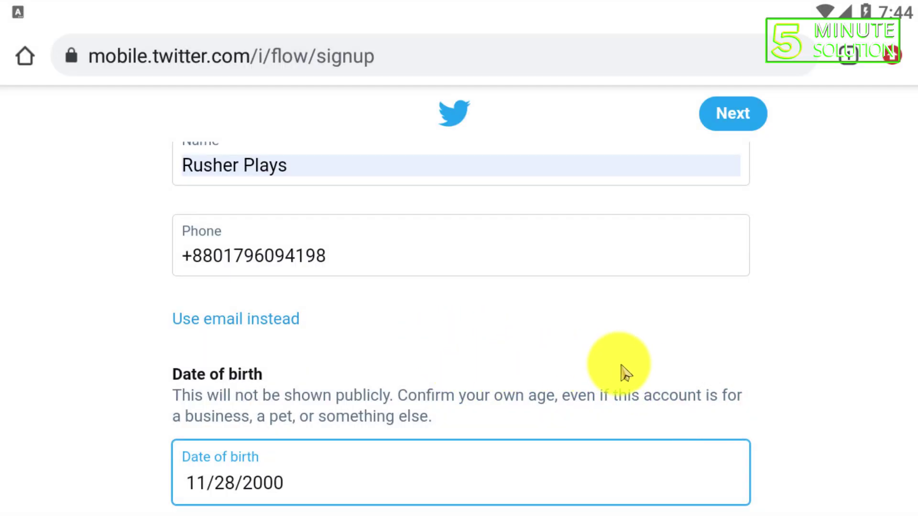
pyautogui.scroll(2, 622, 335)
pyautogui.click(745, 117)
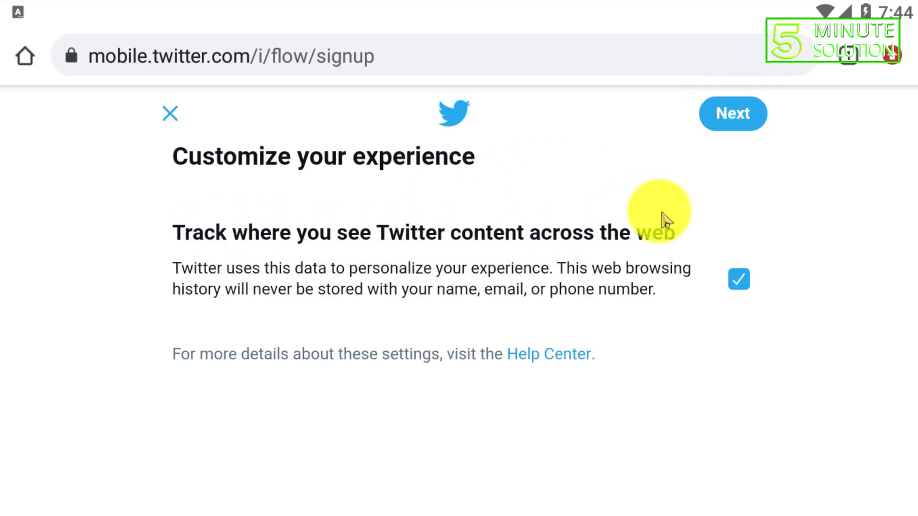
# Keep web tracking enabled and submit the sign-up details on the review page
pyautogui.click(719, 122)
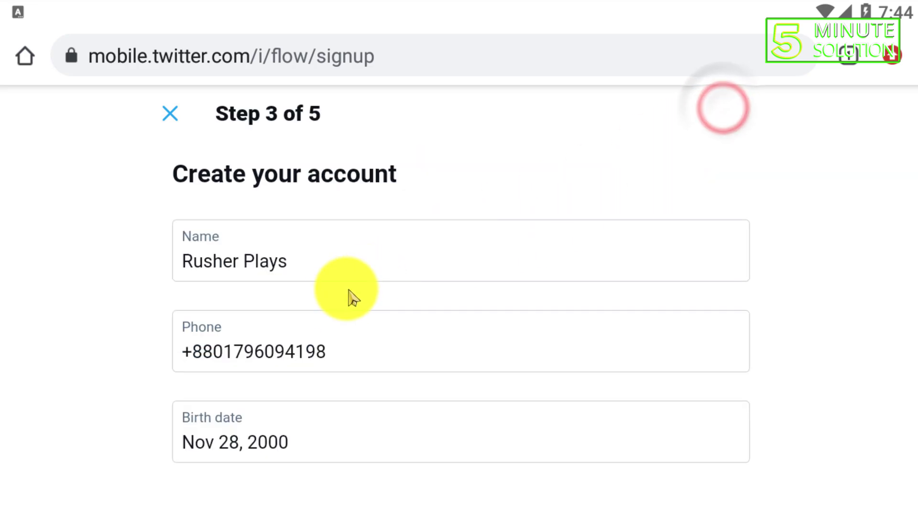
pyautogui.scroll(-3, 569, 372)
pyautogui.click(514, 489)
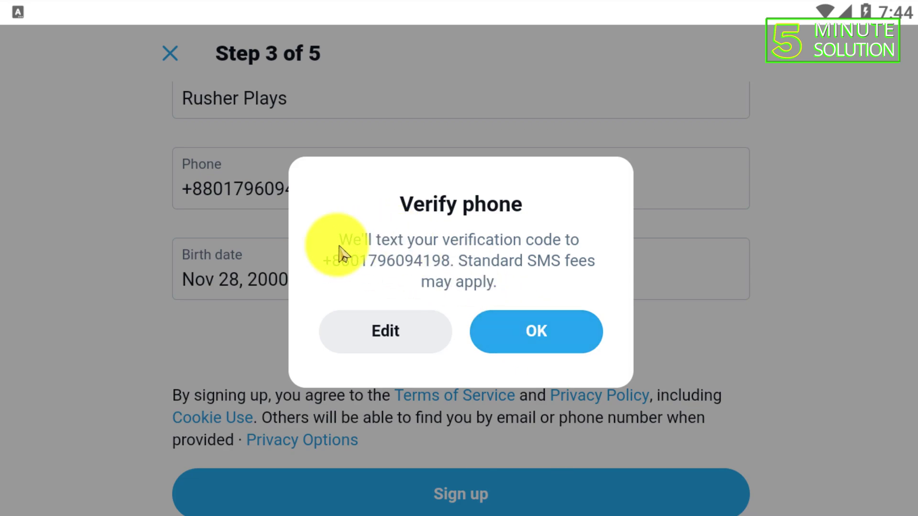
# Agree to have the code texted and submit the SMS verification code
pyautogui.click(579, 340)
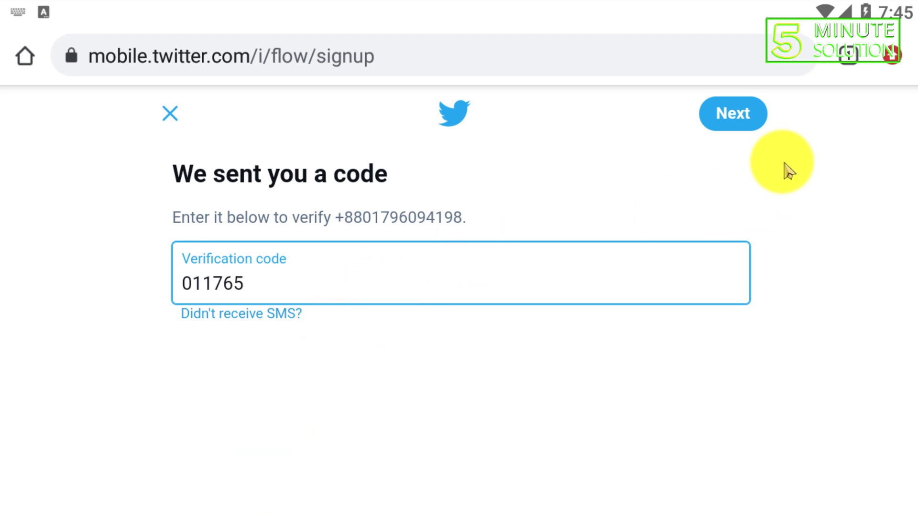
pyautogui.click(738, 121)
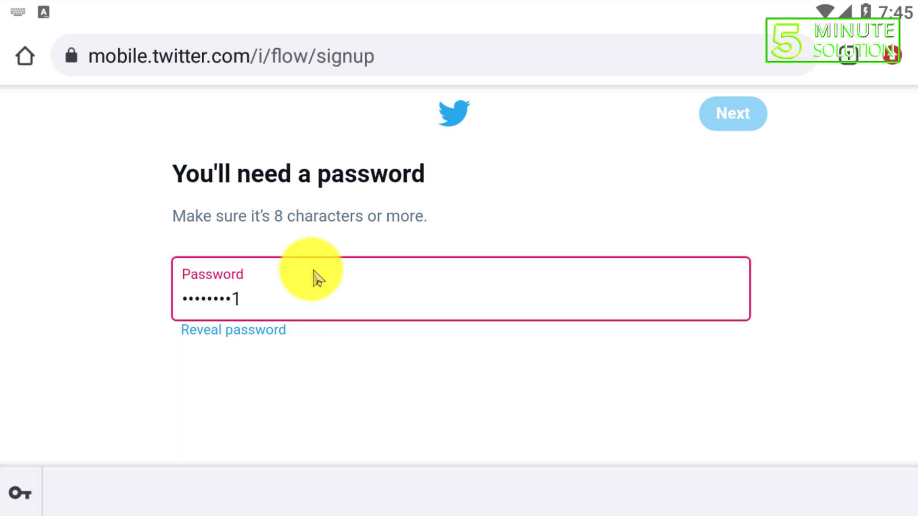
# Submit and save the password, then set the green image as profile picture
pyautogui.click(735, 110)
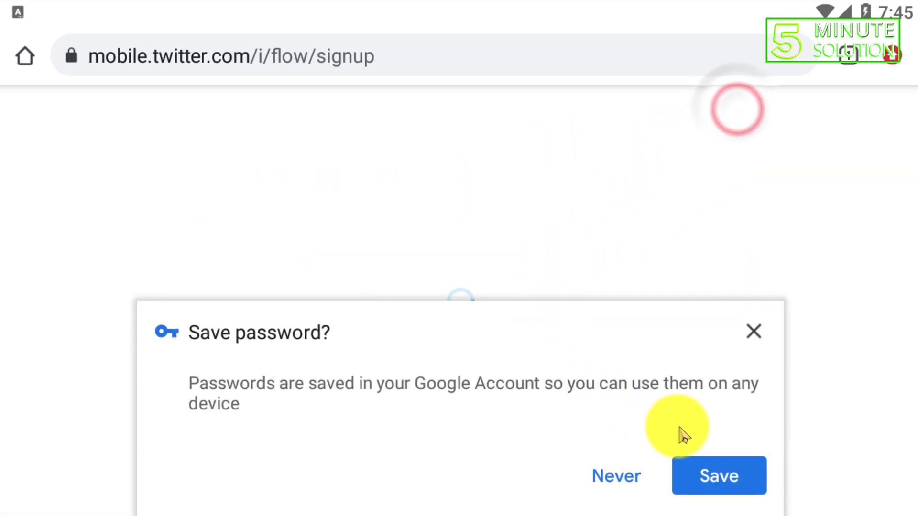
pyautogui.click(703, 473)
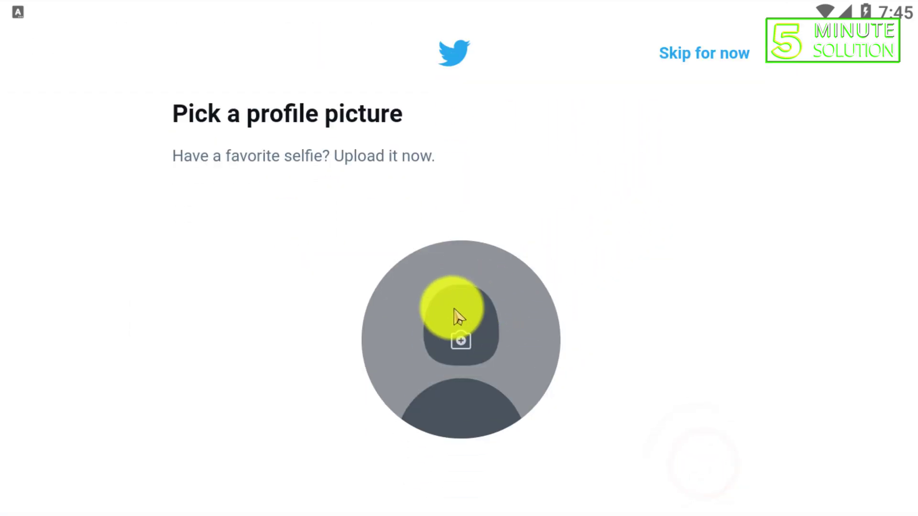
pyautogui.click(456, 337)
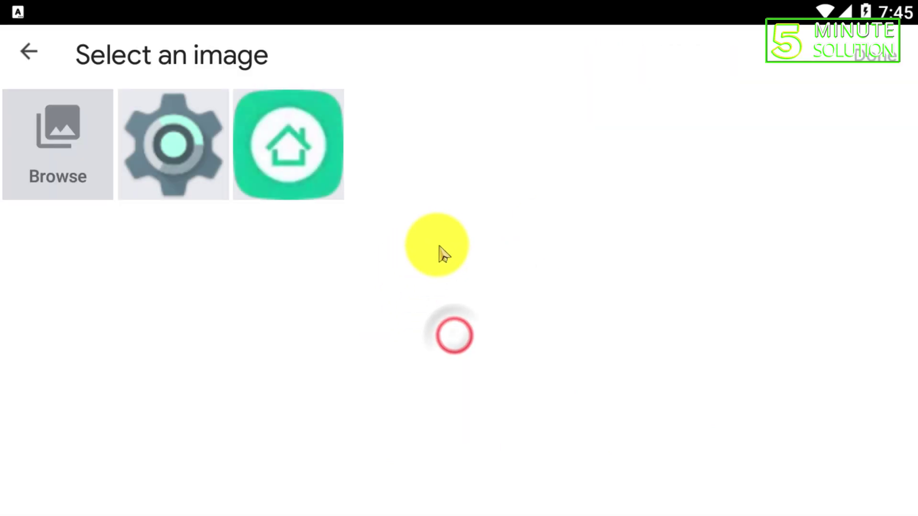
pyautogui.click(279, 165)
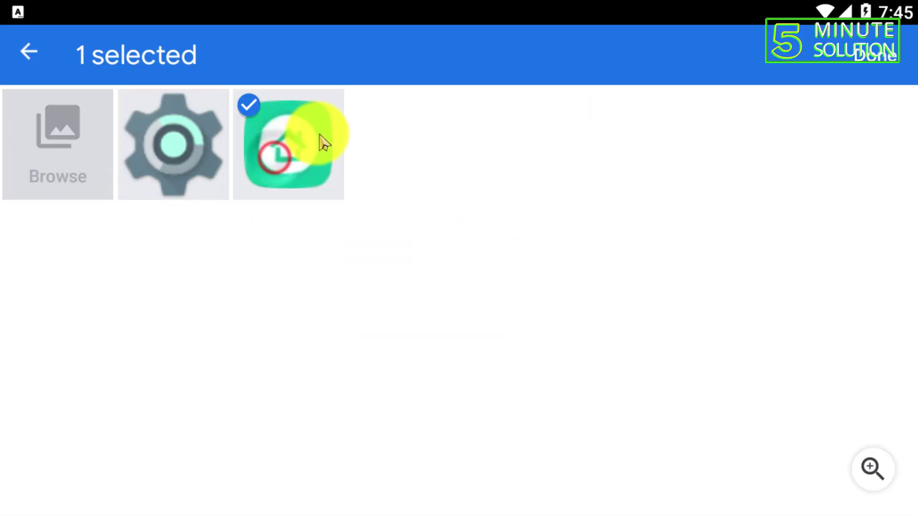
pyautogui.click(884, 48)
pyautogui.write('I am student')
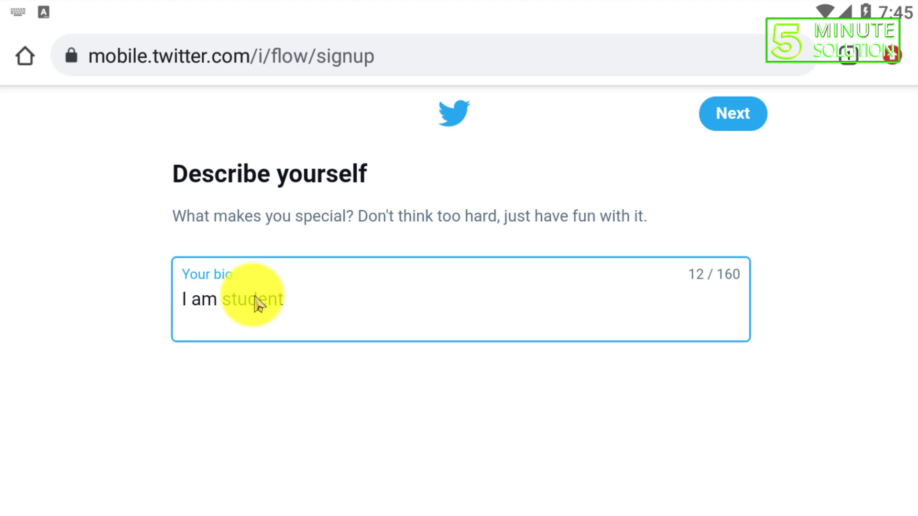
# Add sports interests: Cricket, Football, Premier League and UEFA Champions League
pyautogui.click(735, 122)
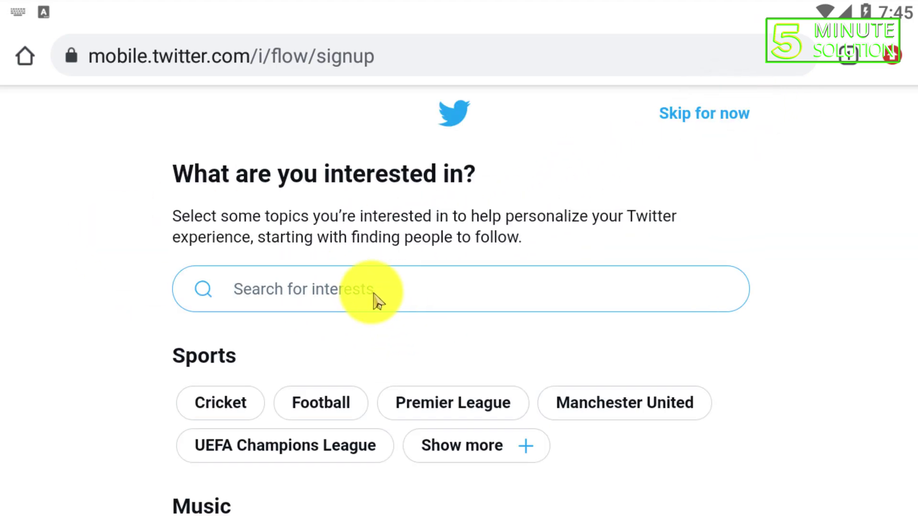
pyautogui.scroll(-5, 349, 282)
pyautogui.scroll(3, 287, 258)
pyautogui.scroll(3, 239, 316)
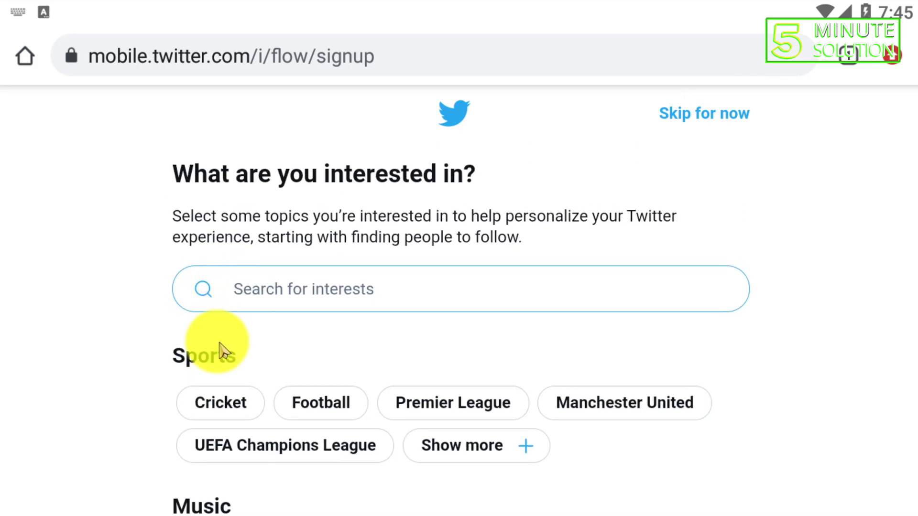
pyautogui.click(234, 406)
pyautogui.click(308, 404)
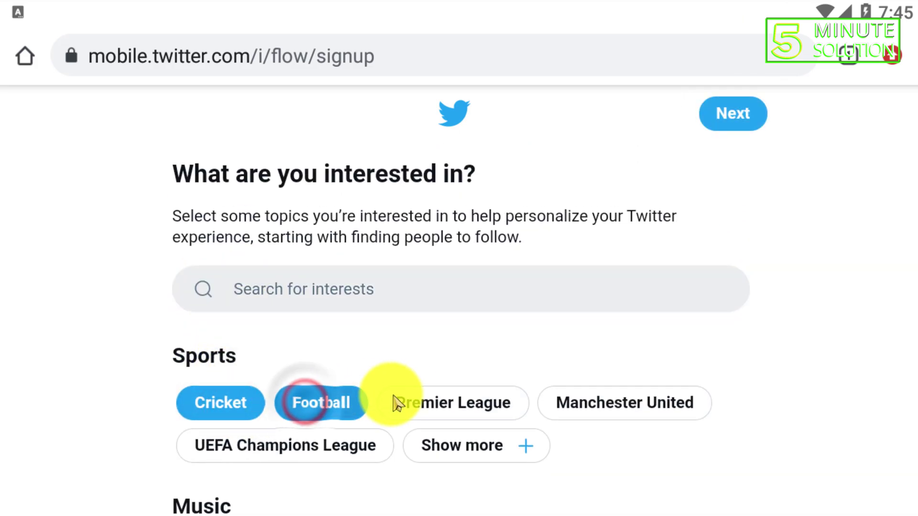
pyautogui.click(420, 401)
pyautogui.click(334, 447)
pyautogui.scroll(-2, 409, 415)
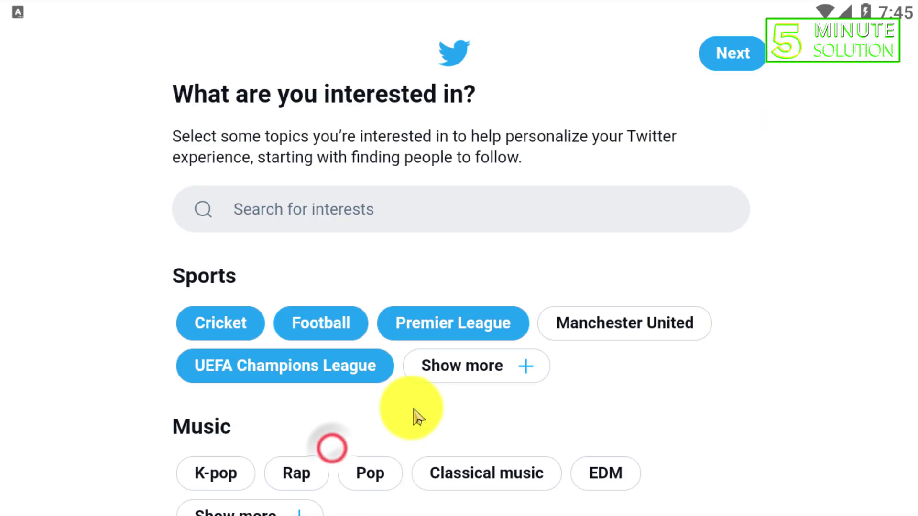
pyautogui.scroll(-5, 487, 229)
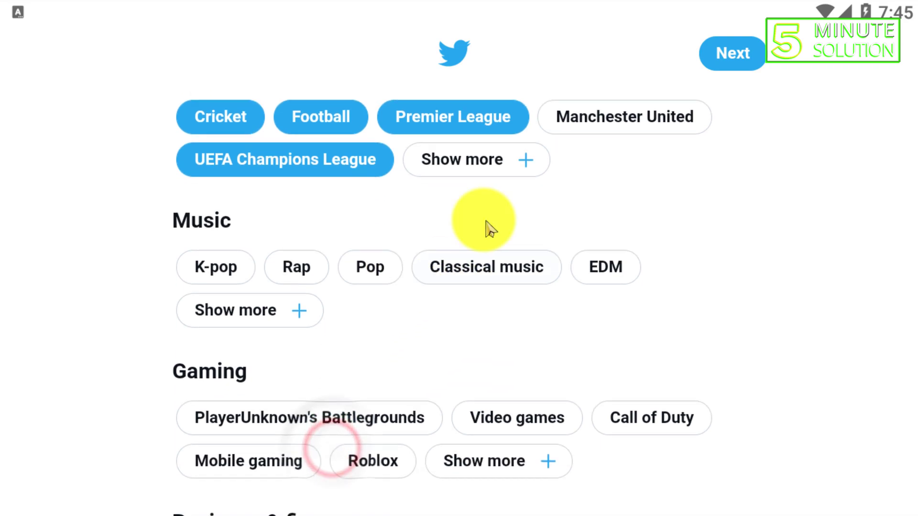
# Add PUBG, Video games, Mobile gaming, Call of Duty, Computer programming and Bitcoin interests
pyautogui.click(290, 422)
pyautogui.click(490, 424)
pyautogui.scroll(-5, 411, 391)
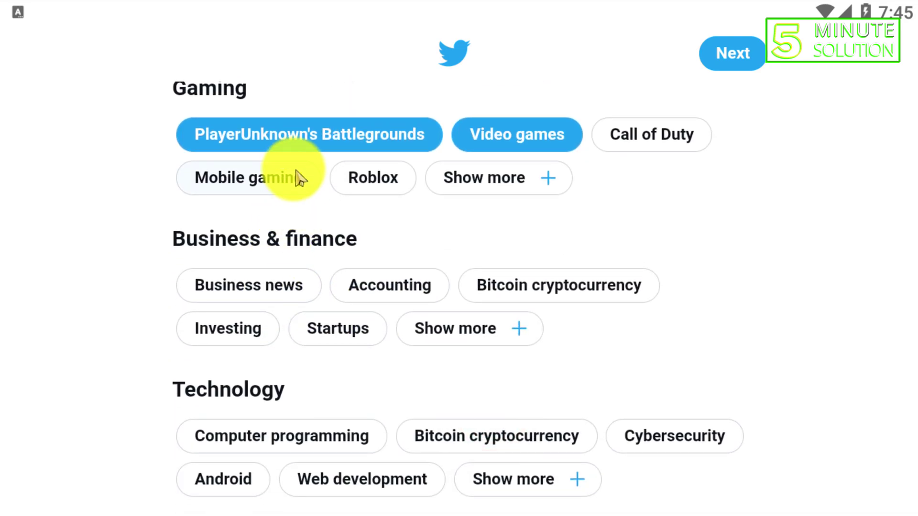
pyautogui.click(294, 168)
pyautogui.click(625, 143)
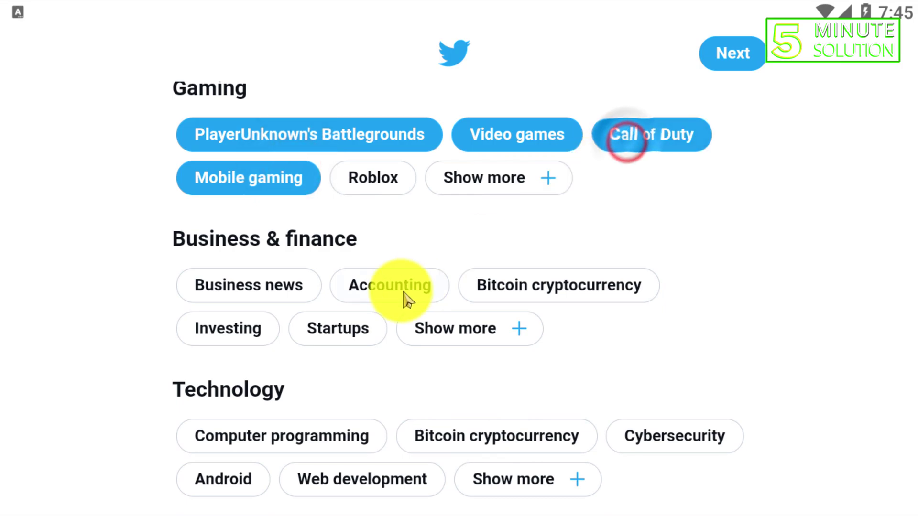
pyautogui.scroll(-5, 578, 203)
pyautogui.click(309, 168)
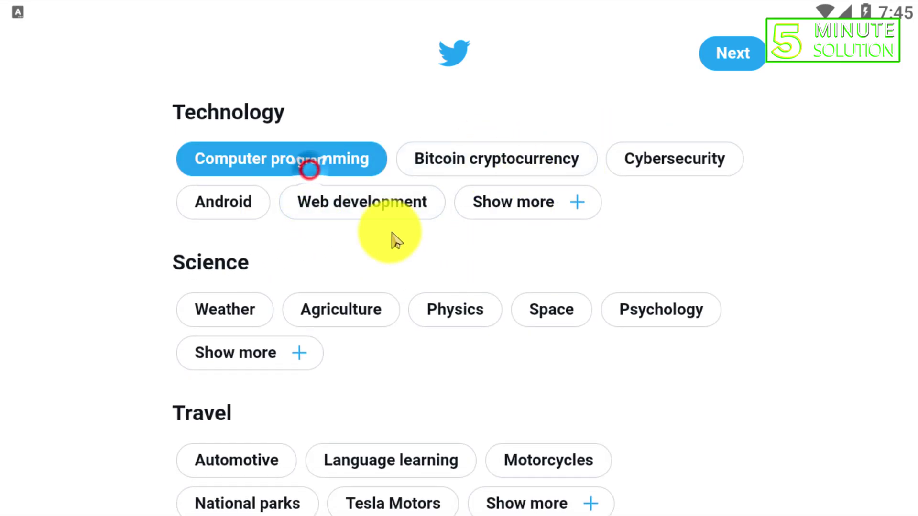
pyautogui.scroll(-5, 354, 398)
pyautogui.scroll(-6, 368, 398)
pyautogui.scroll(6, 426, 368)
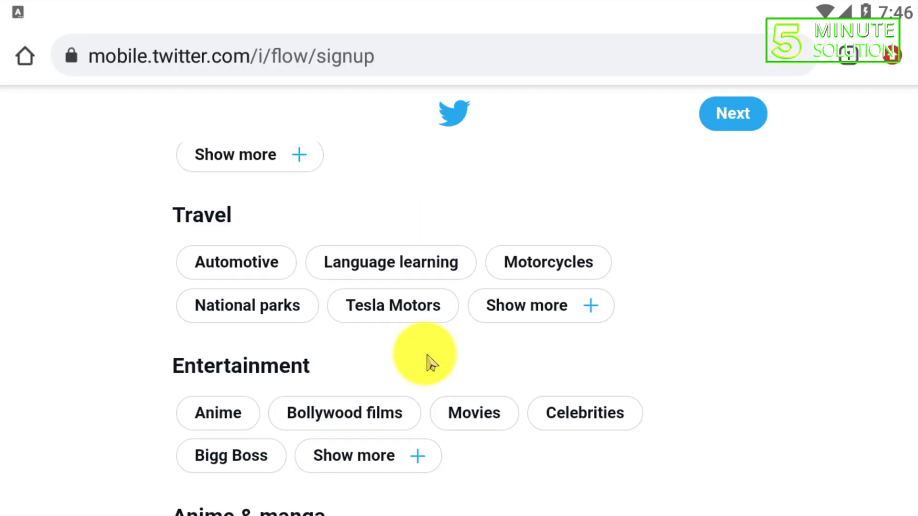
pyautogui.scroll(4, 426, 364)
pyautogui.scroll(5, 458, 468)
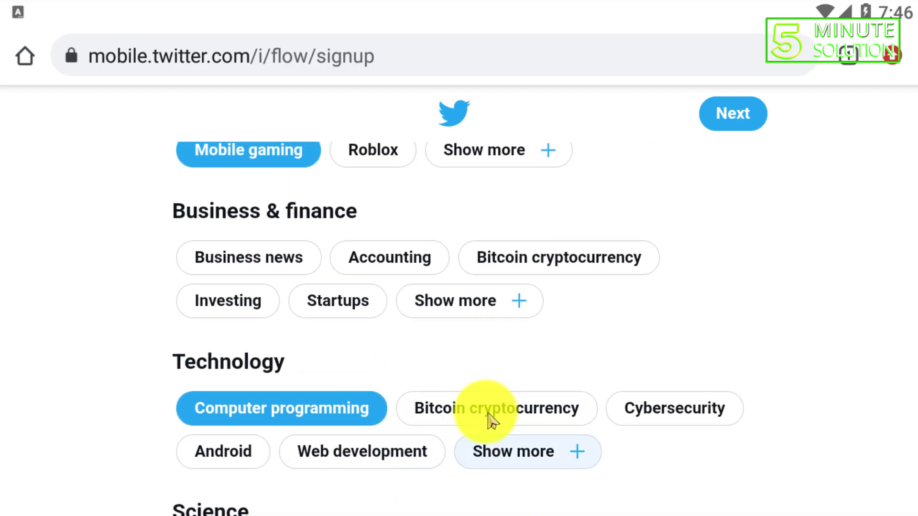
pyautogui.click(488, 402)
pyautogui.click(725, 113)
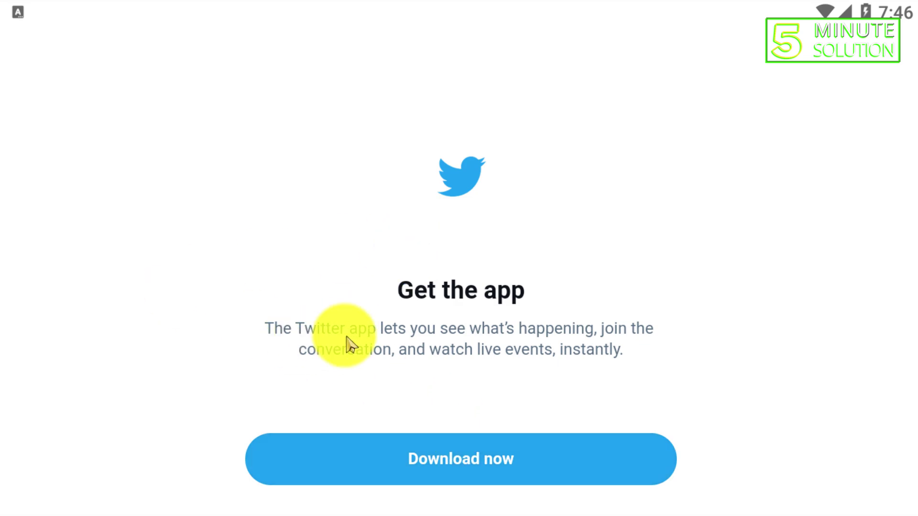
# Start the Twitter app download from the Get the app page
pyautogui.click(452, 436)
pyautogui.click(569, 482)
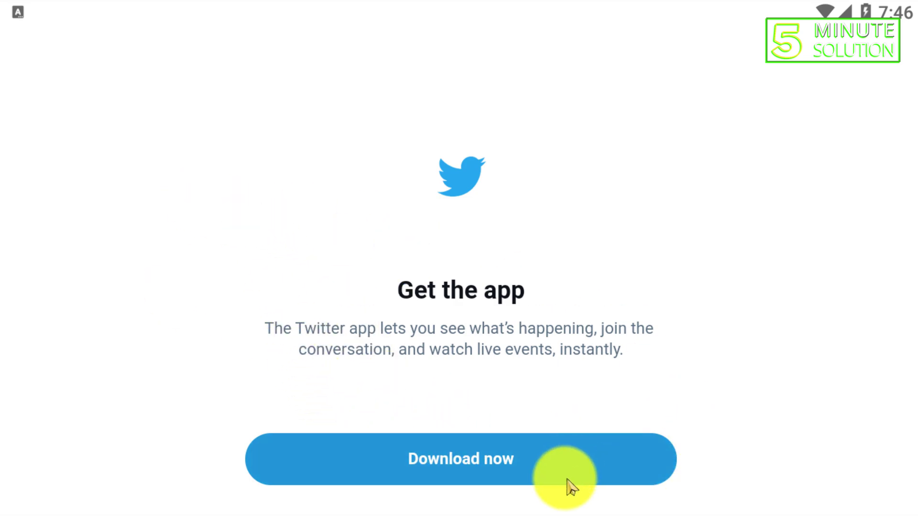
pyautogui.click(843, 328)
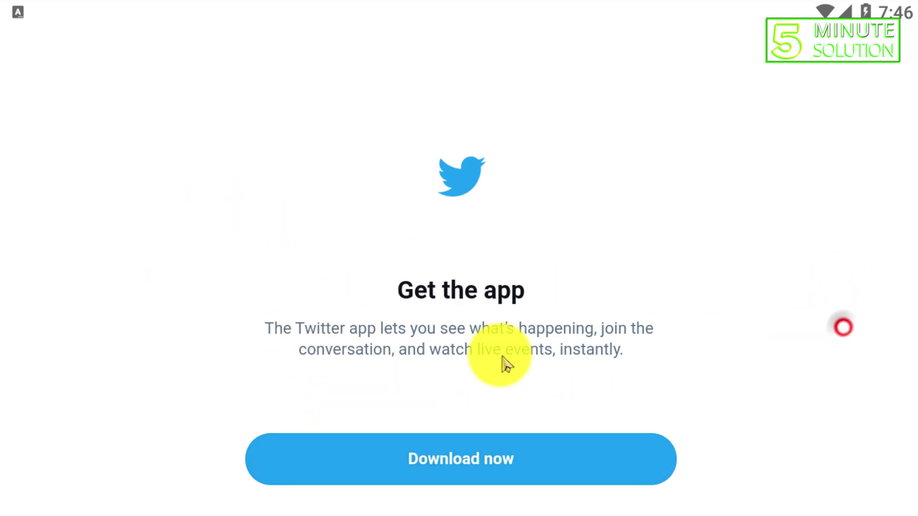
# Open the Twitter listing in Google Play and start installing the app
pyautogui.click(468, 457)
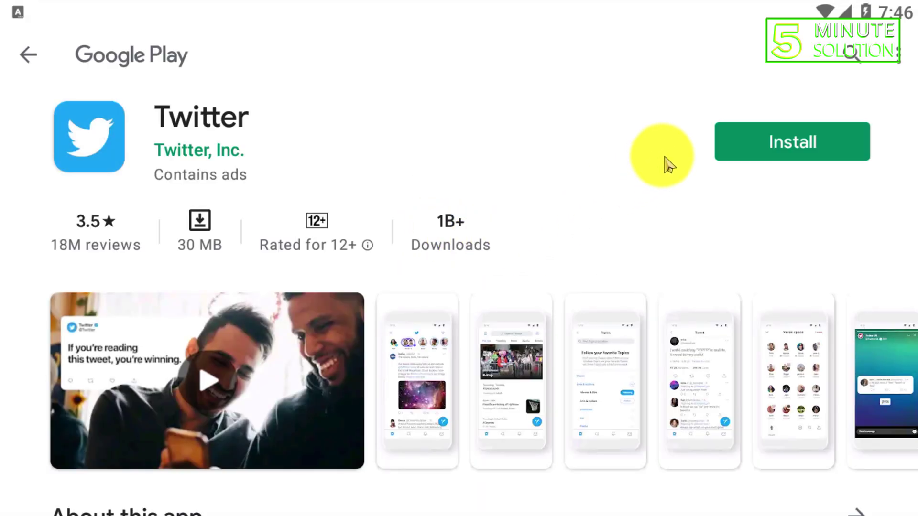
pyautogui.click(733, 138)
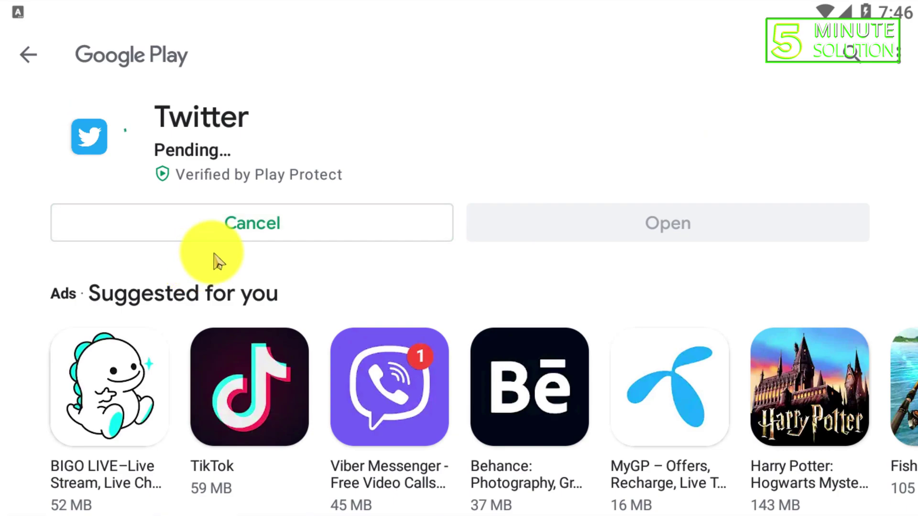